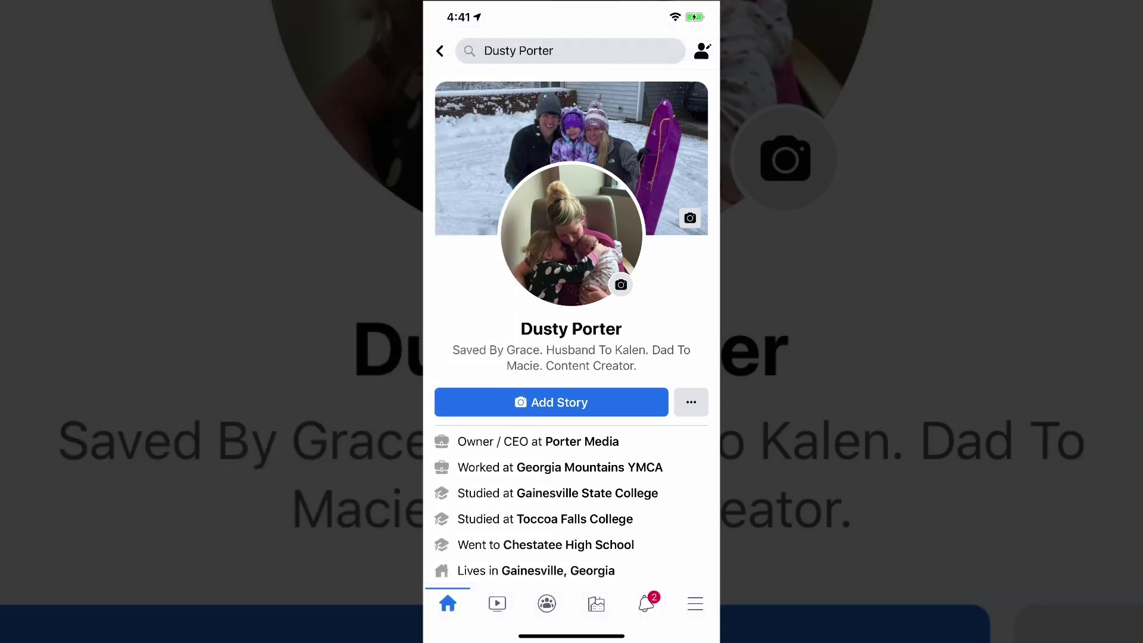
{"action": "scroll", "coordinate": [572, 357], "scroll_direction": "down", "scroll_amount": 2}
{"action": "scroll", "coordinate": [571, 357], "scroll_direction": "down", "scroll_amount": 5}
{"action": "scroll", "coordinate": [573, 357], "scroll_direction": "down", "scroll_amount": 4}
{"action": "scroll", "coordinate": [571, 357], "scroll_direction": "down", "scroll_amount": 2}
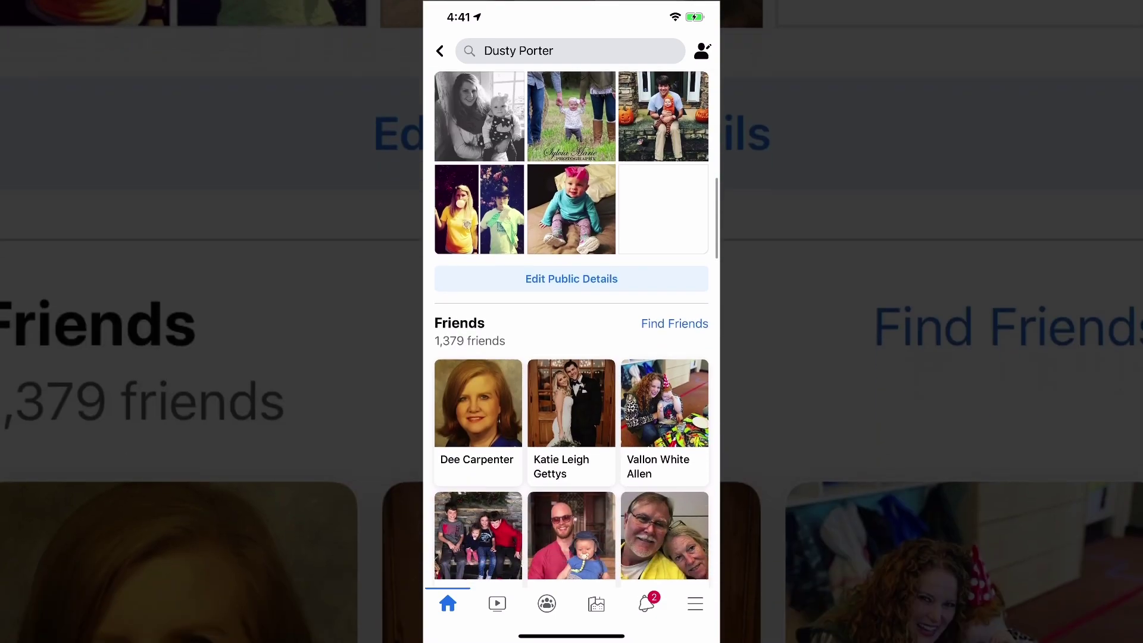
{"action": "scroll", "coordinate": [572, 358], "scroll_direction": "down", "scroll_amount": 3}
{"action": "scroll", "coordinate": [571, 358], "scroll_direction": "down", "scroll_amount": 3}
{"action": "scroll", "coordinate": [572, 357], "scroll_direction": "down", "scroll_amount": 4}
{"action": "scroll", "coordinate": [571, 358], "scroll_direction": "down", "scroll_amount": 5}
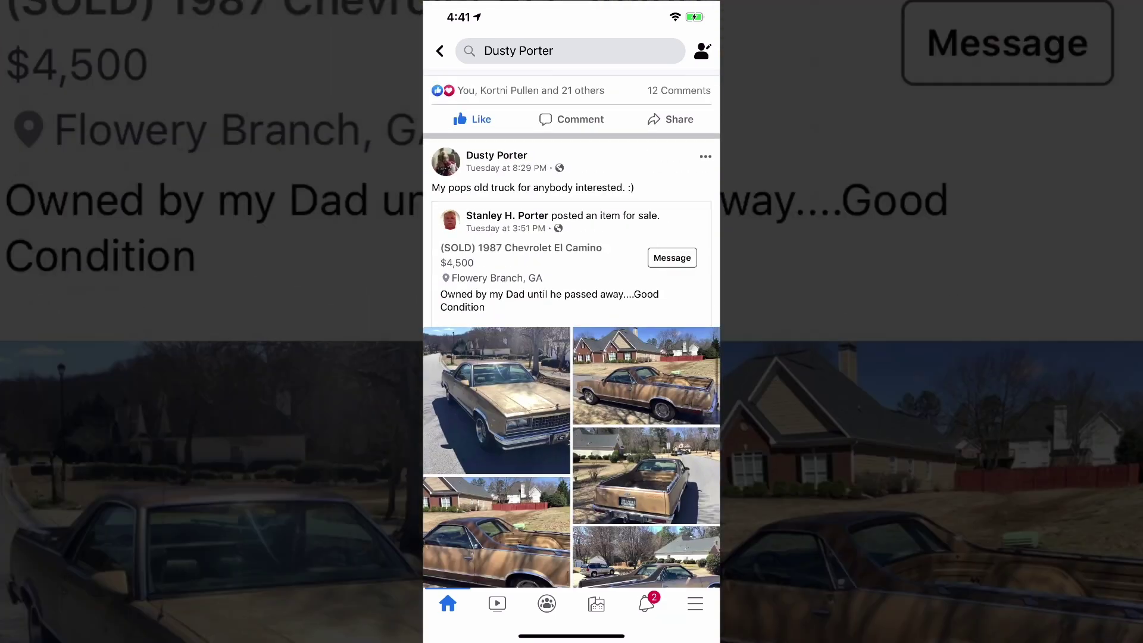
{"action": "scroll", "coordinate": [573, 357], "scroll_direction": "up", "scroll_amount": 1}
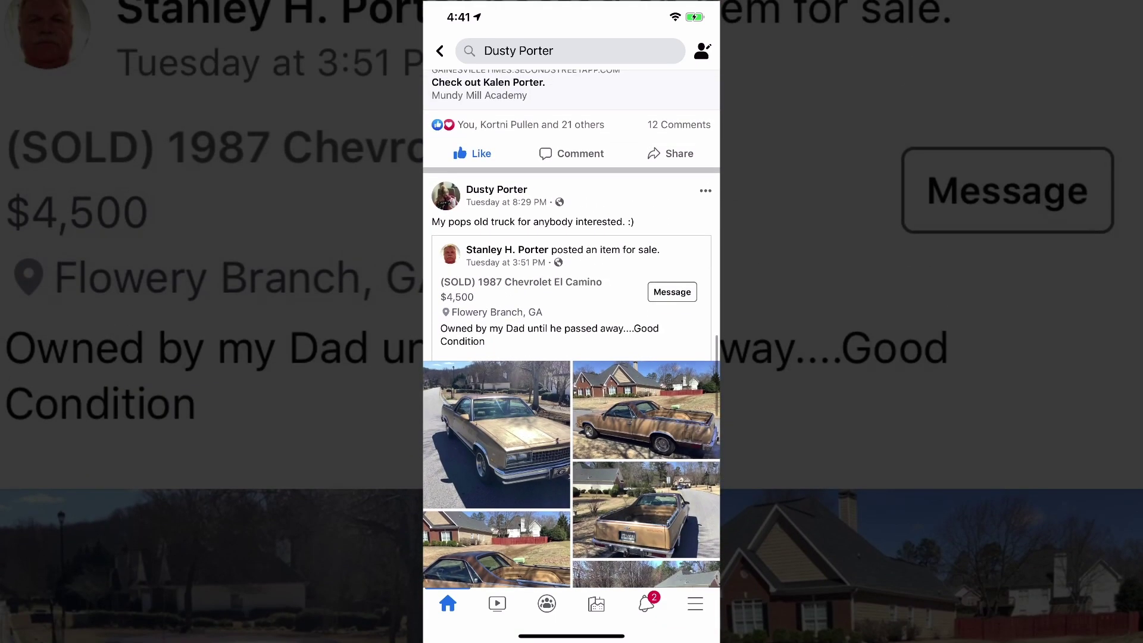
{"action": "scroll", "coordinate": [572, 358], "scroll_direction": "down", "scroll_amount": 2}
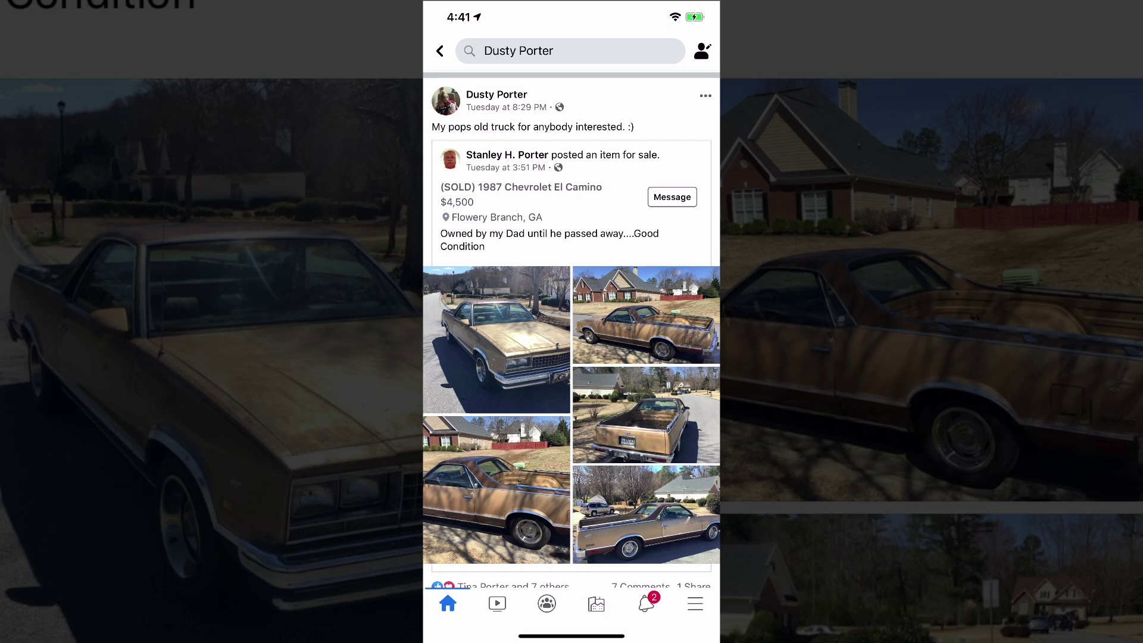
- Hide the shared El Camino truck post from the timeline and confirm Hide
{"action": "left_click", "coordinate": [706, 96]}
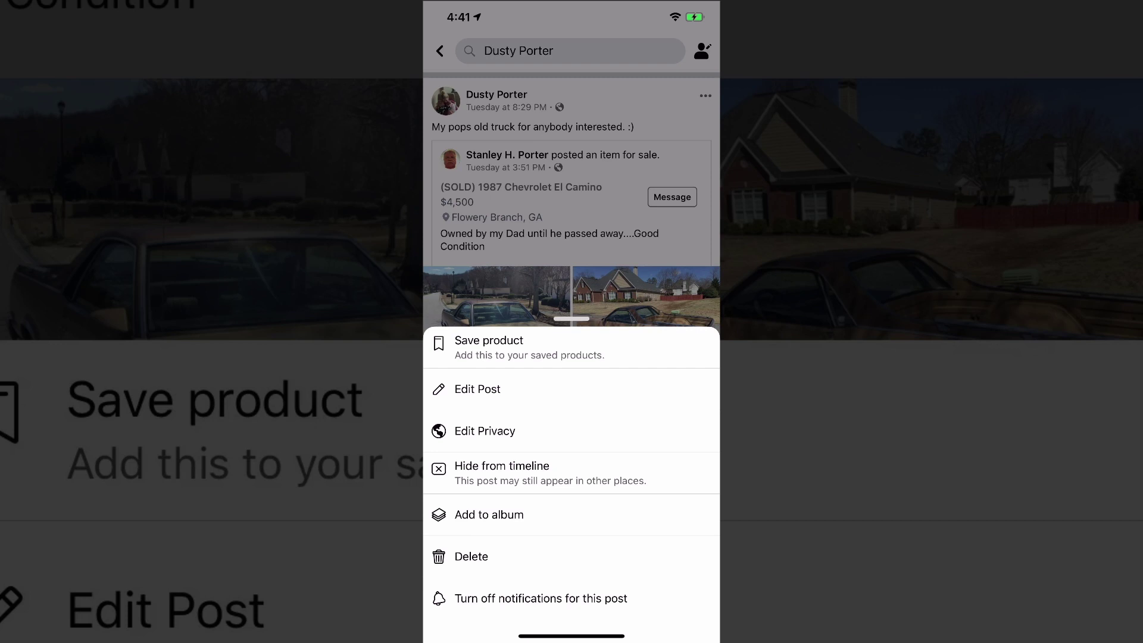
{"action": "left_click", "coordinate": [502, 468]}
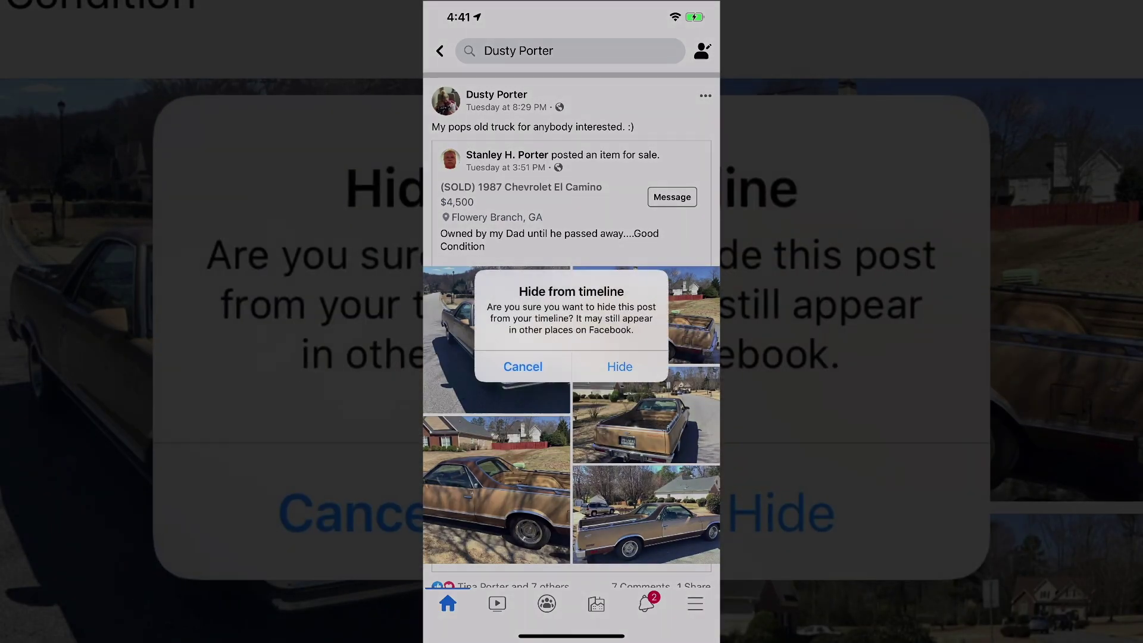
{"action": "left_click", "coordinate": [620, 366]}
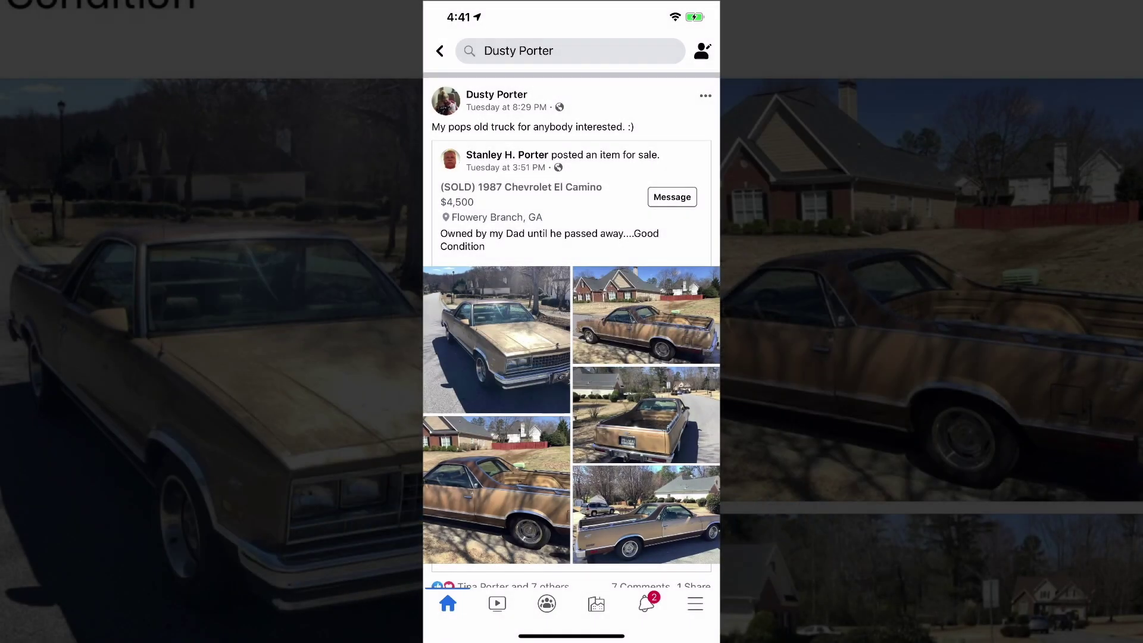
{"action": "scroll", "coordinate": [572, 357], "scroll_direction": "up", "scroll_amount": 1}
{"action": "scroll", "coordinate": [572, 357], "scroll_direction": "up", "scroll_amount": 2}
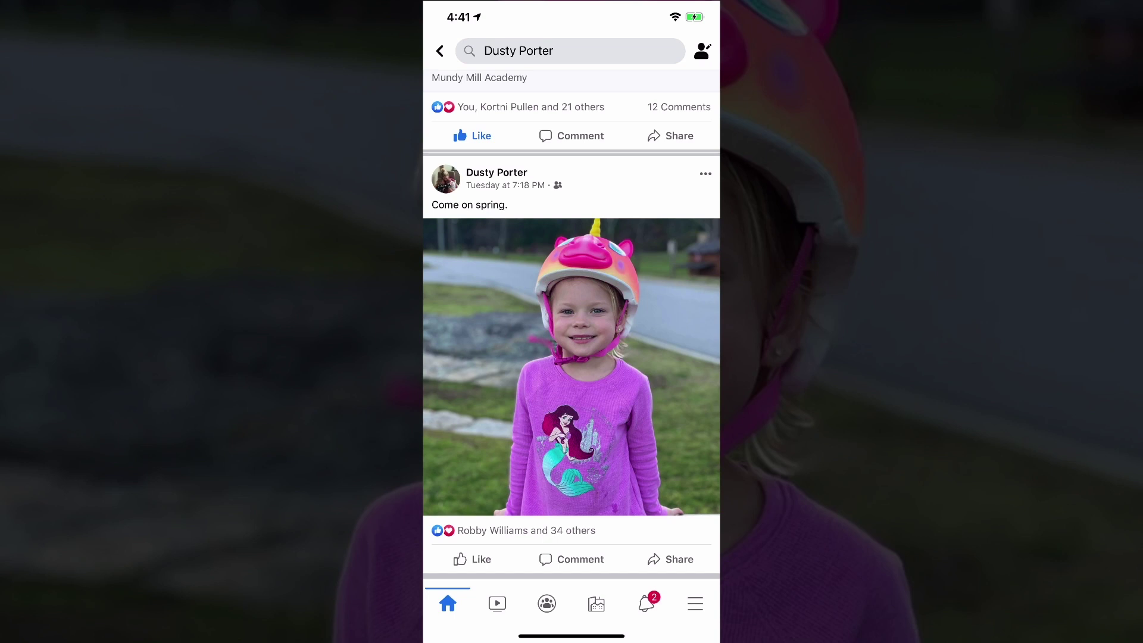
{"action": "scroll", "coordinate": [572, 322], "scroll_direction": "up", "scroll_amount": 15}
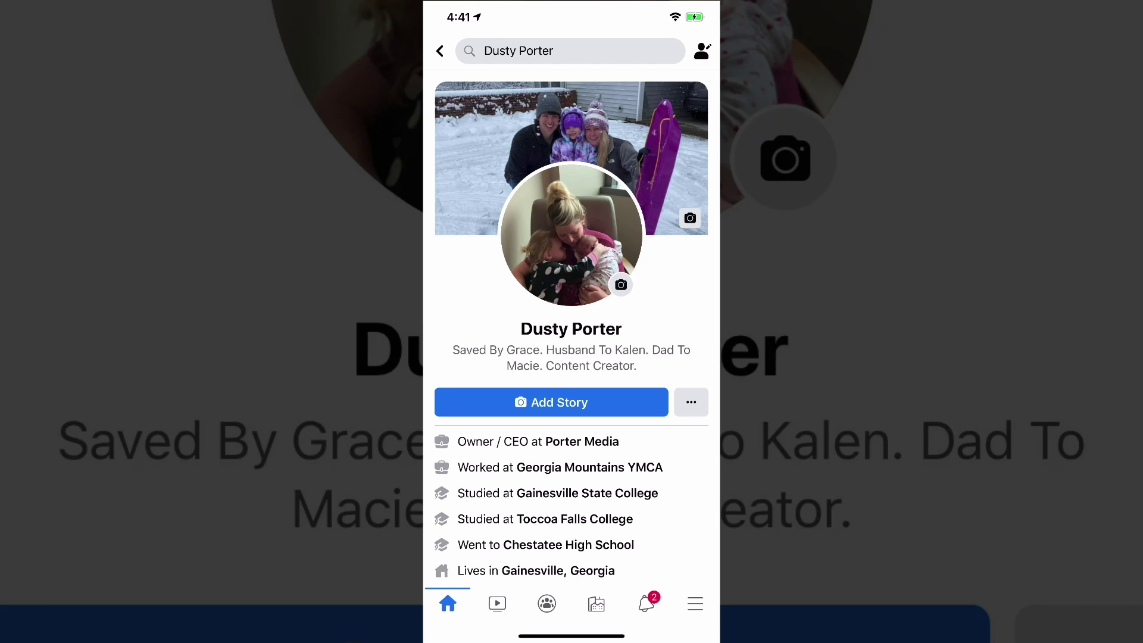
- Go from the profile's settings button into the Activity Log
{"action": "left_click", "coordinate": [691, 402]}
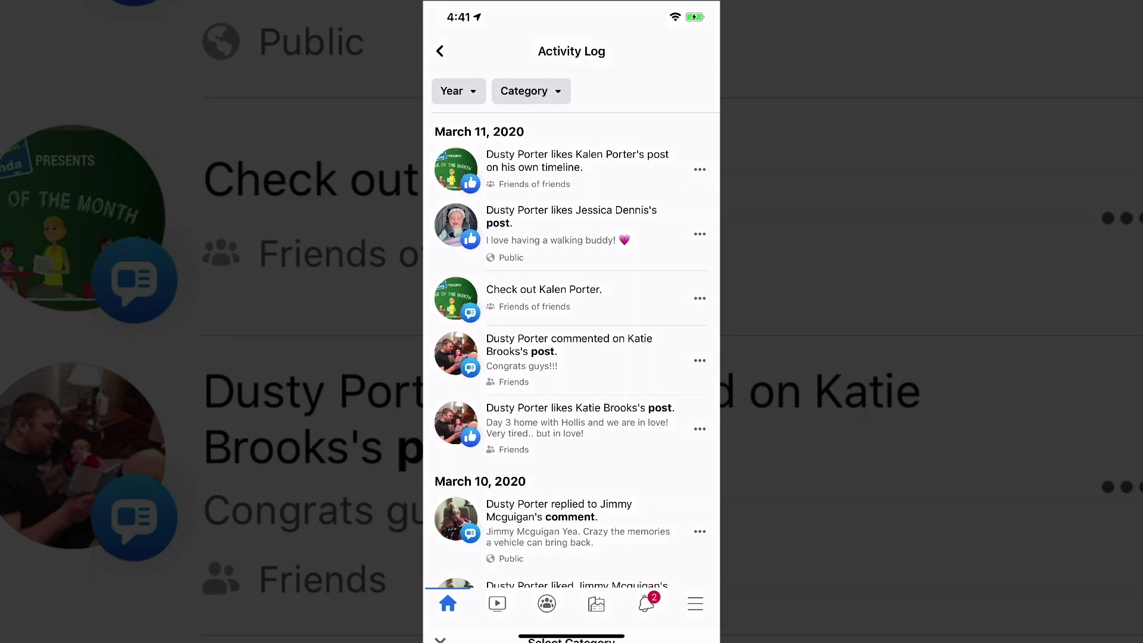
- Filter the Activity Log category to Hidden From Timeline
{"action": "left_click", "coordinate": [531, 90]}
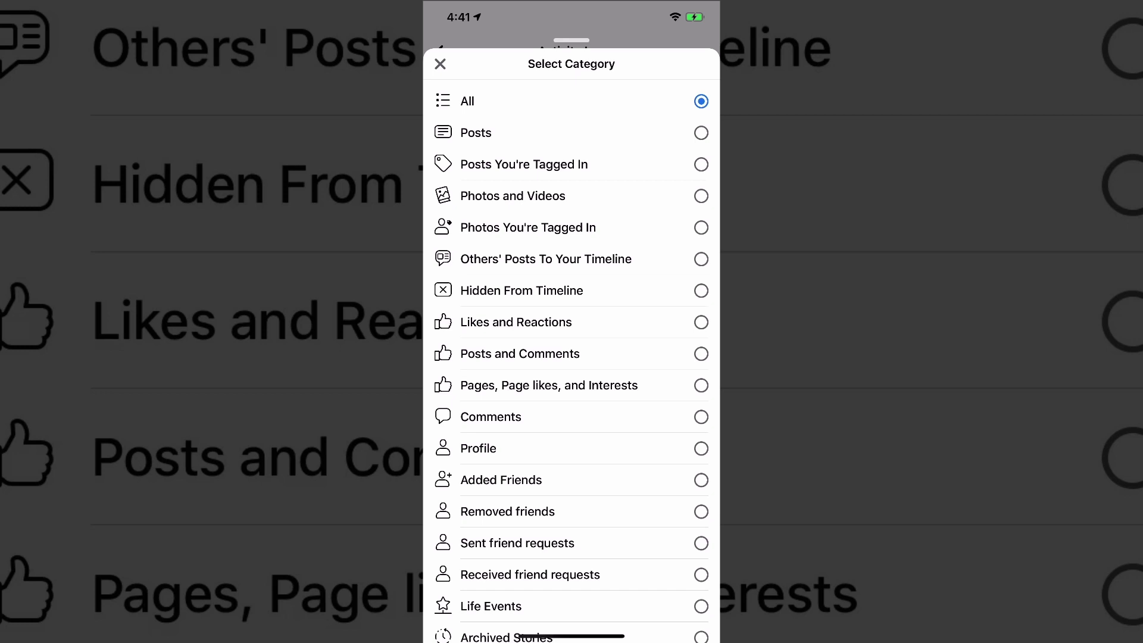
{"action": "left_click", "coordinate": [521, 290]}
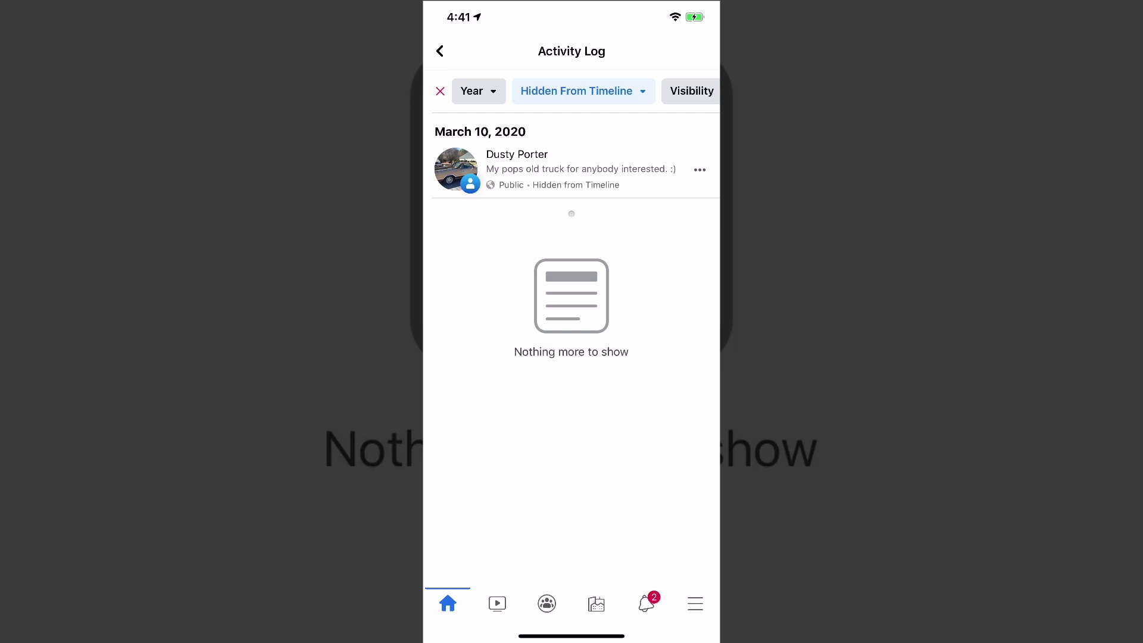
- Set the hidden truck post to Show on Timeline
{"action": "left_click", "coordinate": [699, 169]}
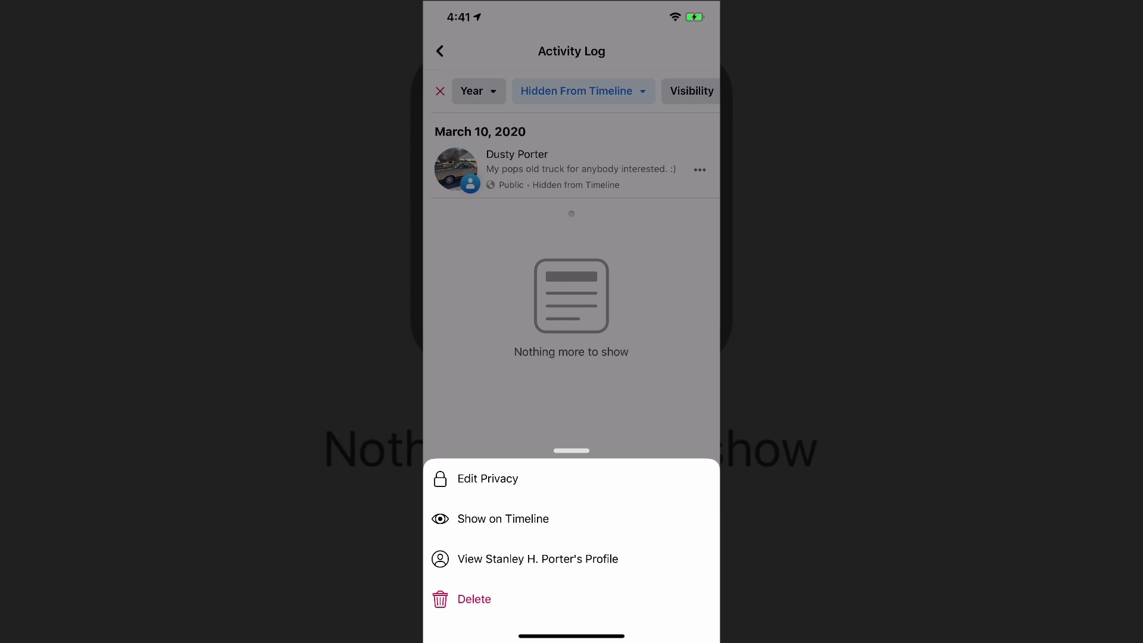
{"action": "left_click", "coordinate": [502, 519]}
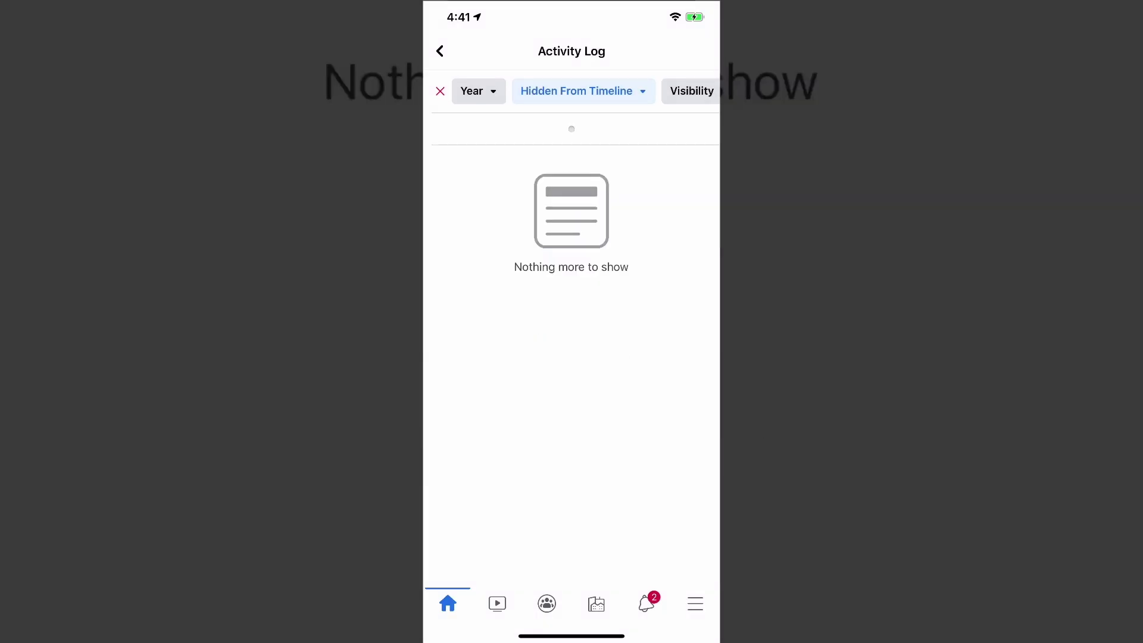